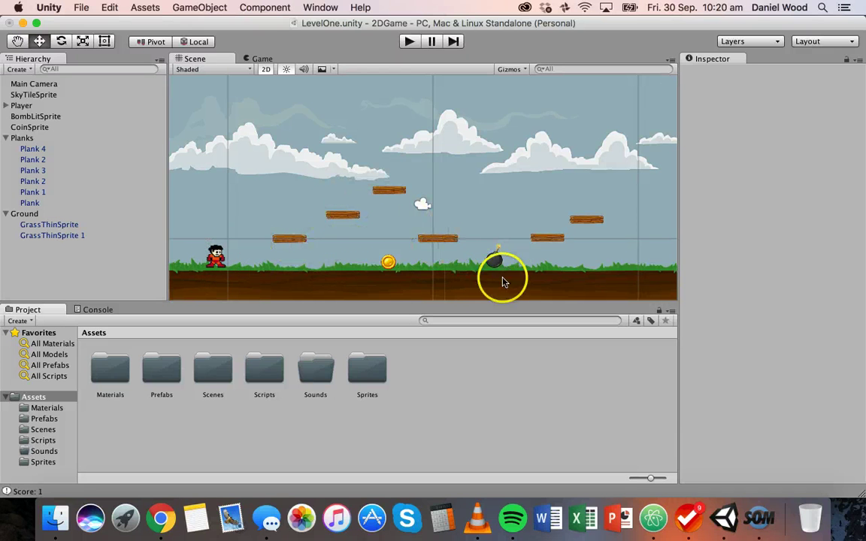
Select Player, expand and collapse its children, then collapse the Planks group.
{"action": "left_click", "coordinate": [214, 258]}
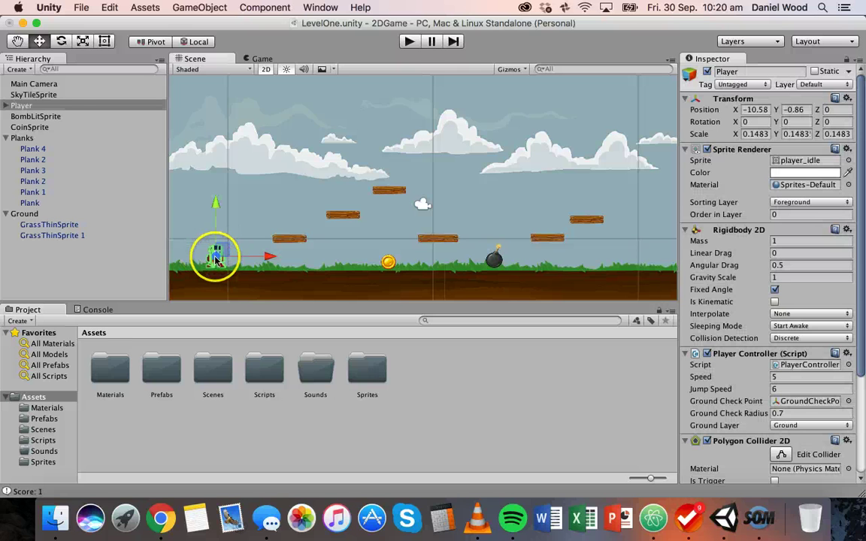
{"action": "left_click", "coordinate": [7, 106]}
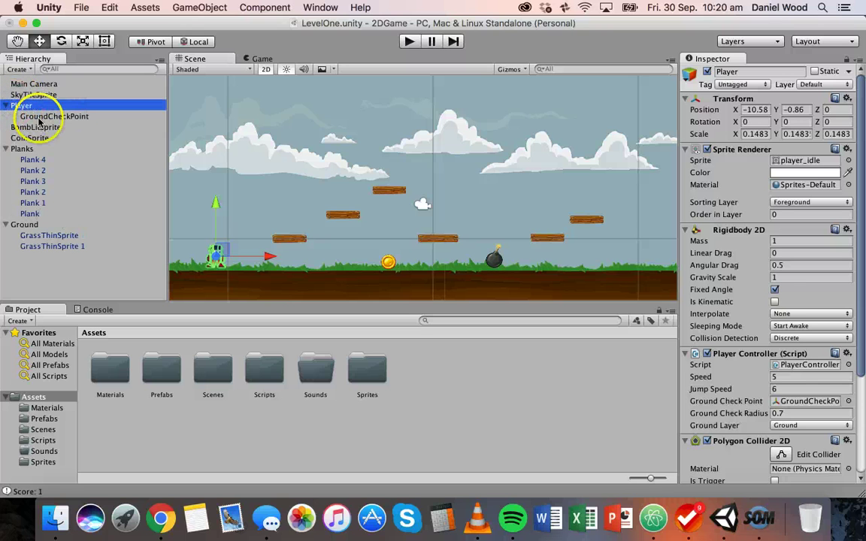
{"action": "left_click", "coordinate": [7, 106]}
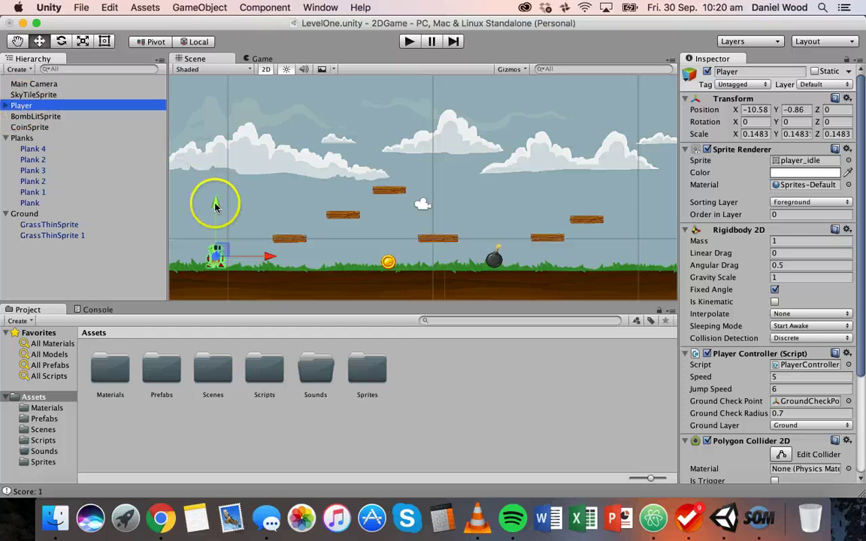
{"action": "left_click", "coordinate": [6, 138]}
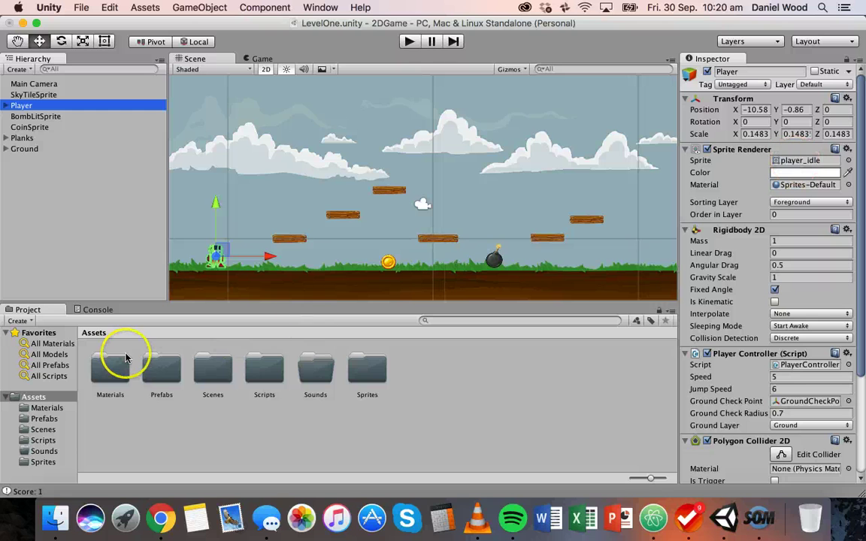
Open the Sprites folder and give the Player the BallSprite sprite.
{"action": "double_click", "coordinate": [365, 364]}
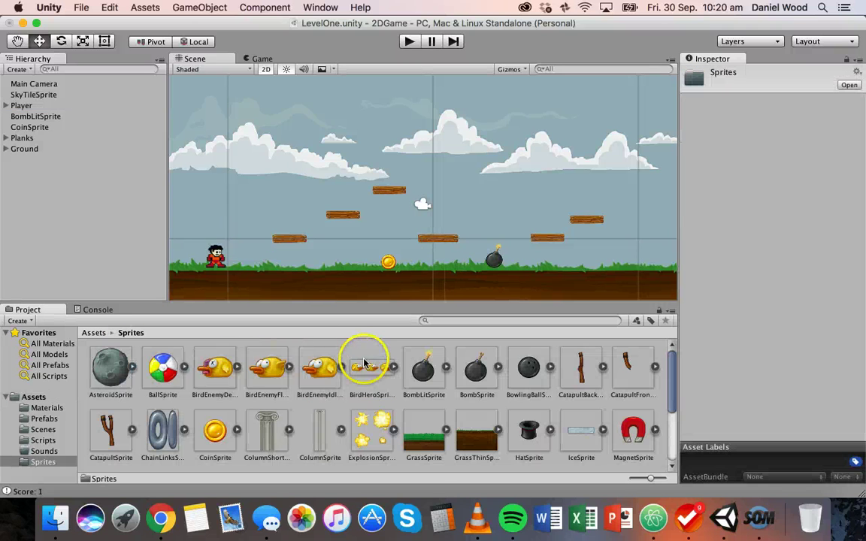
{"action": "left_click", "coordinate": [214, 254]}
{"action": "left_click_drag", "start_coordinate": [162, 366], "coordinate": [794, 164]}
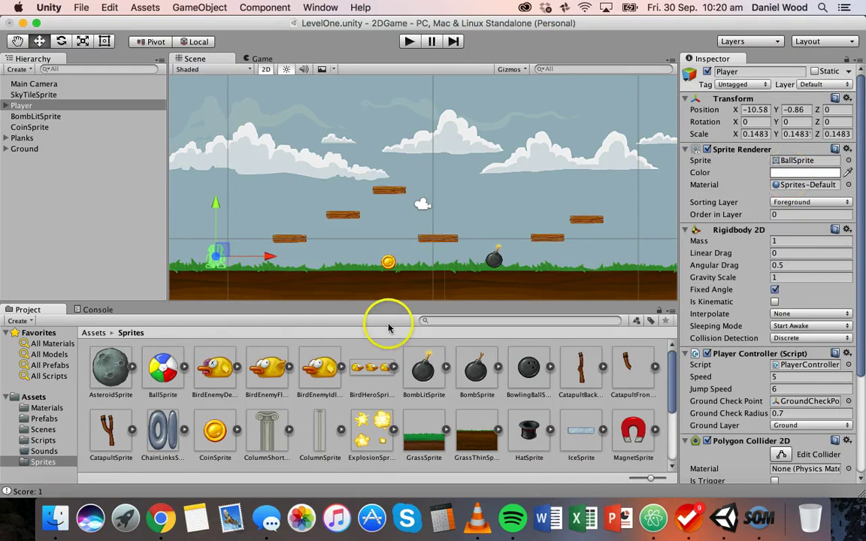
{"action": "left_click", "coordinate": [287, 209]}
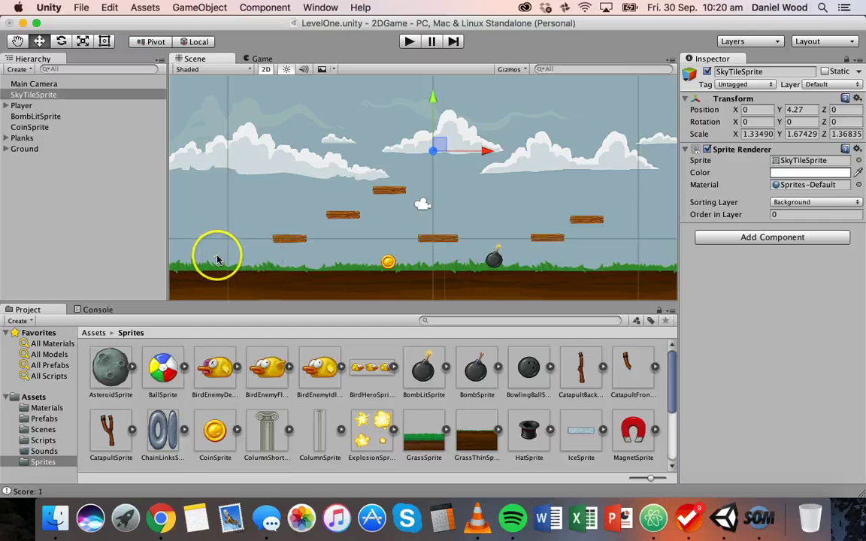
{"action": "key", "text": "shift+space"}
{"action": "scroll", "coordinate": [217, 261], "scroll_direction": "down", "scroll_amount": 3}
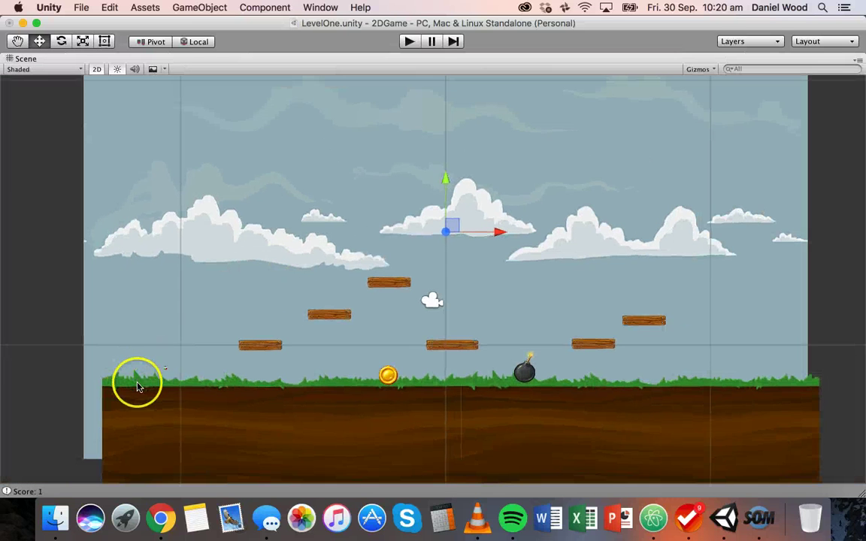
{"action": "key", "text": "shift+space"}
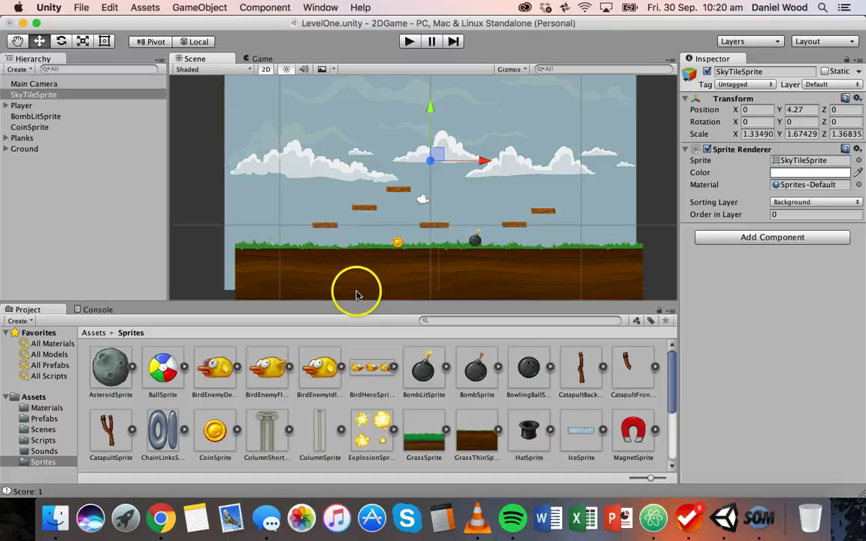
Pan and resize the Scene view to show the planks, grass and ball.
{"action": "left_click", "coordinate": [263, 228]}
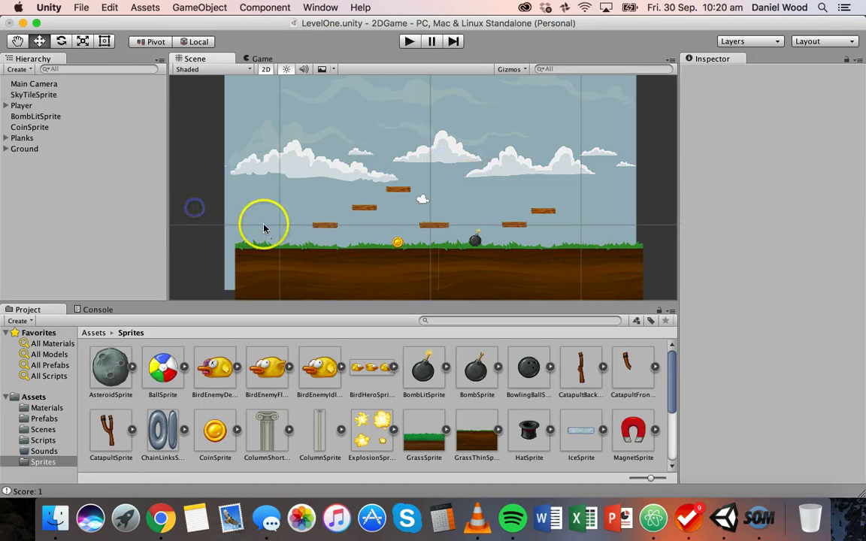
{"action": "scroll", "coordinate": [263, 229], "scroll_direction": "up", "scroll_amount": 8}
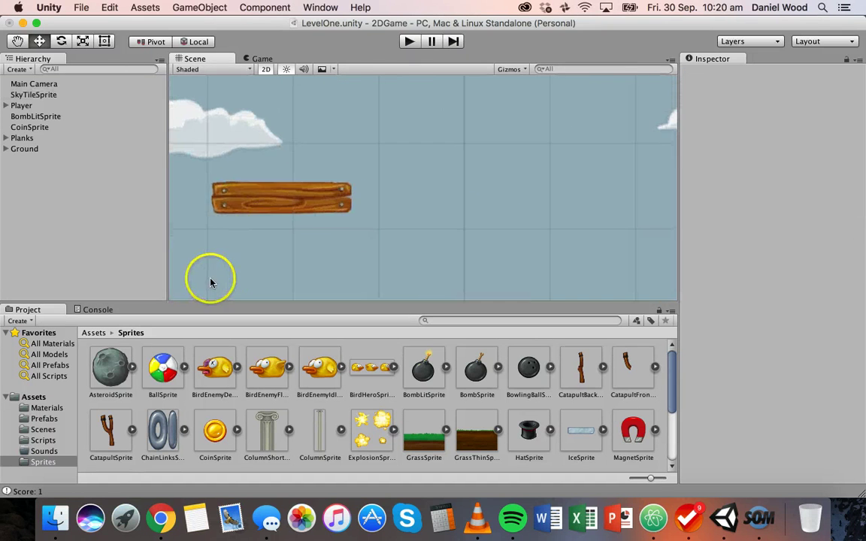
{"action": "key", "text": "q"}
{"action": "left_click_drag", "start_coordinate": [209, 280], "coordinate": [368, 262]}
{"action": "left_click_drag", "start_coordinate": [174, 303], "coordinate": [353, 219]}
{"action": "left_click_drag", "start_coordinate": [376, 285], "coordinate": [384, 305]}
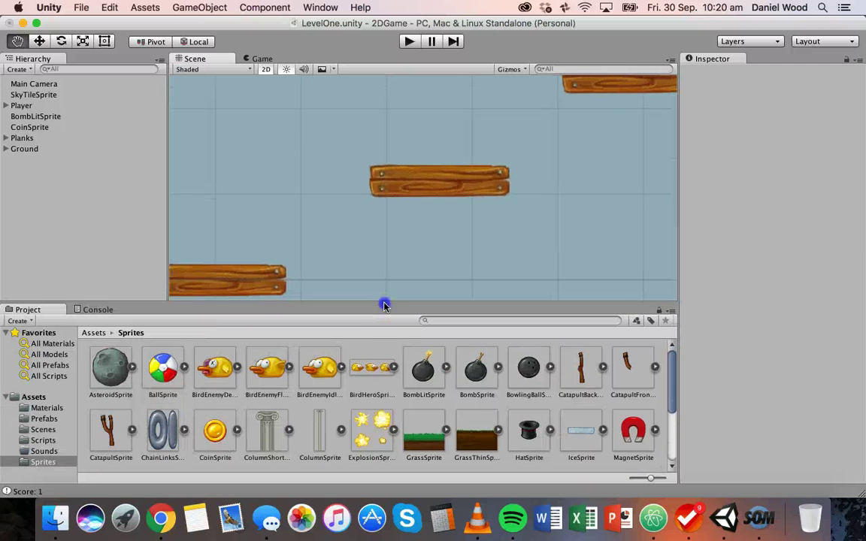
{"action": "left_click_drag", "start_coordinate": [267, 261], "coordinate": [470, 200]}
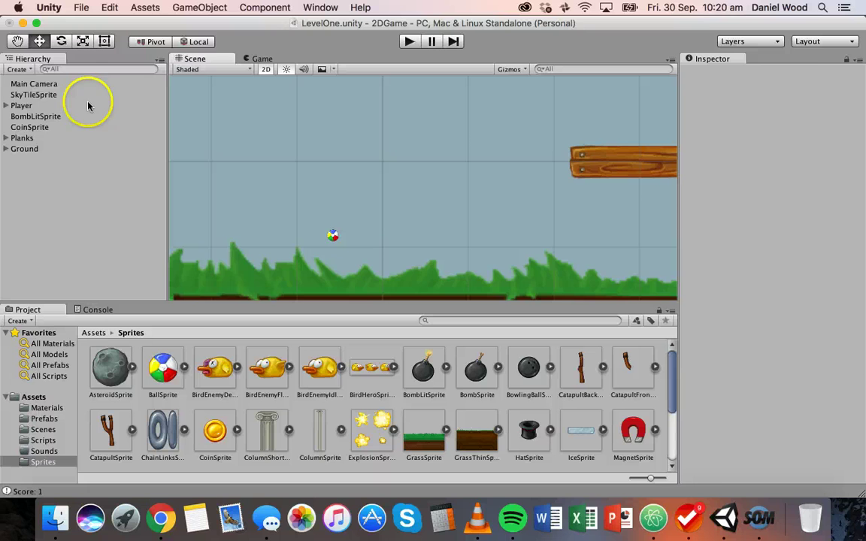
Swap the Player's sprite to BirdEnemyDeath, turning it into a small bird.
{"action": "left_click", "coordinate": [29, 106]}
{"action": "left_click_drag", "start_coordinate": [217, 353], "coordinate": [782, 165]}
{"action": "left_click", "coordinate": [550, 240]}
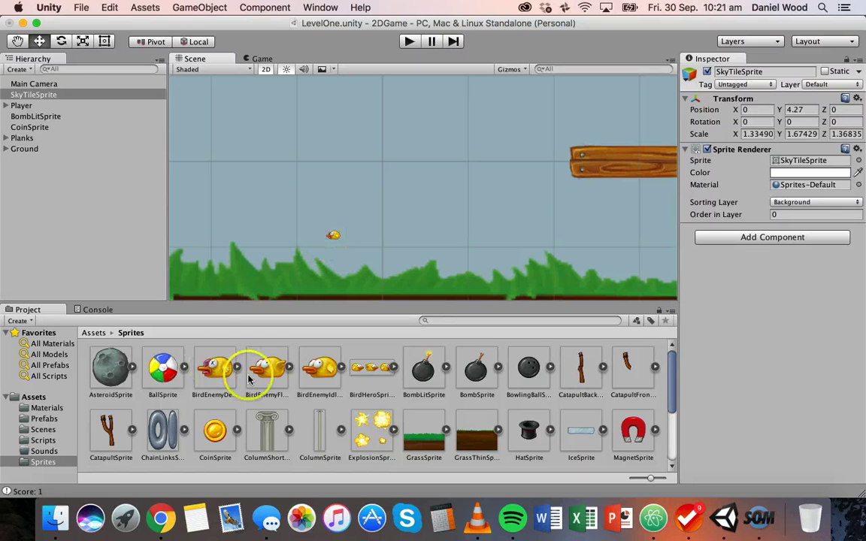
{"action": "scroll", "coordinate": [376, 376], "scroll_direction": "down", "scroll_amount": 5}
{"action": "scroll", "coordinate": [161, 376], "scroll_direction": "up", "scroll_amount": 5}
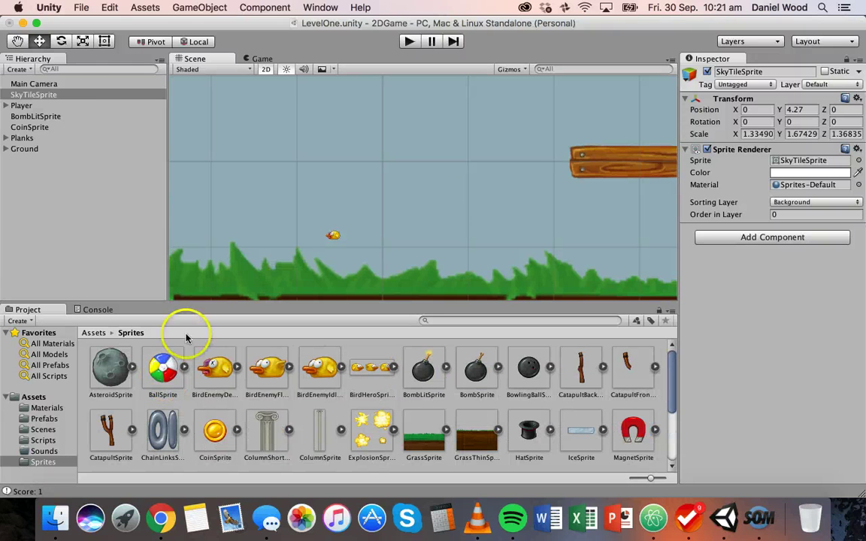
Set the Player's sprite back to player_idle from the Sprites grid.
{"action": "left_click", "coordinate": [73, 105]}
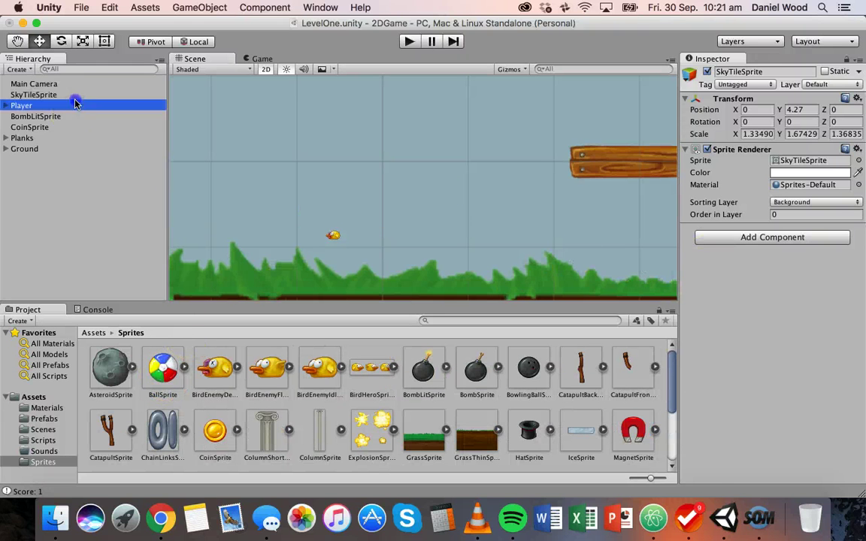
{"action": "scroll", "coordinate": [400, 372], "scroll_direction": "down", "scroll_amount": 5}
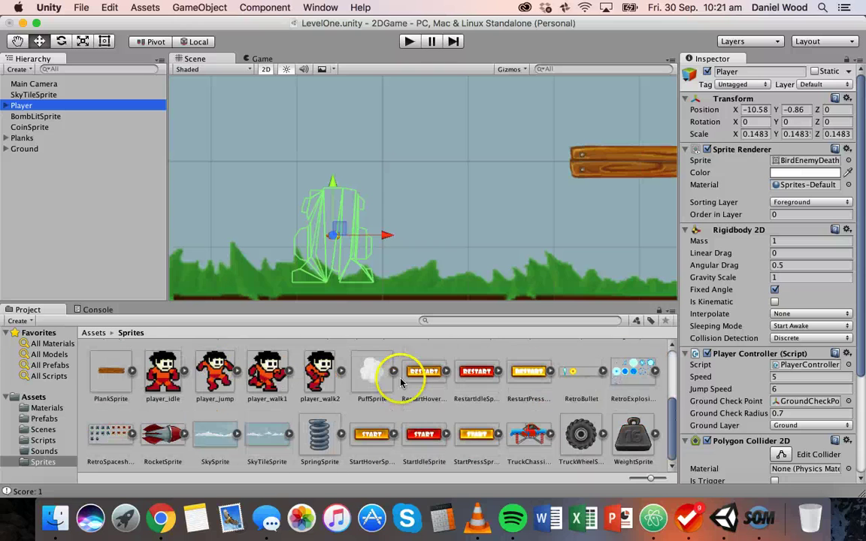
{"action": "left_click_drag", "start_coordinate": [161, 371], "coordinate": [801, 161]}
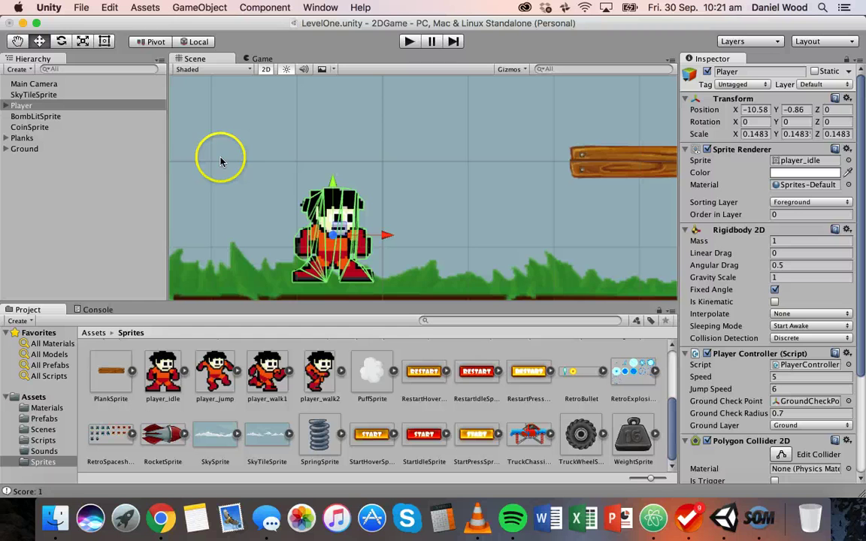
{"action": "left_click", "coordinate": [52, 105]}
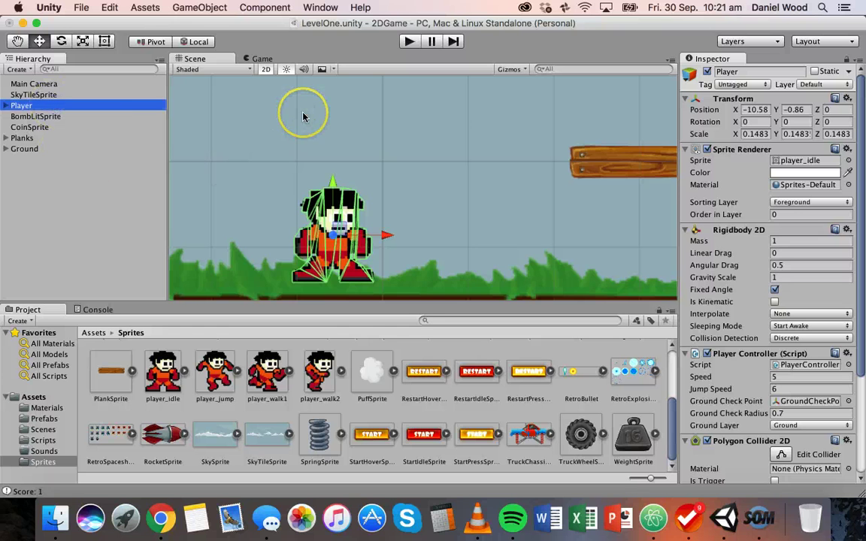
Zoom out and pan the Scene to show clouds, platforms, coin, player and bomb.
{"action": "scroll", "coordinate": [303, 116], "scroll_direction": "down", "scroll_amount": 5}
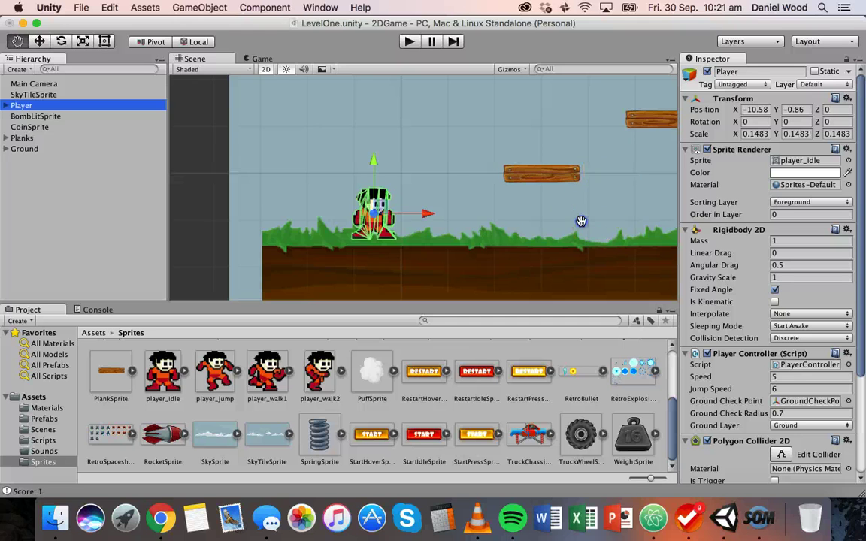
{"action": "scroll", "coordinate": [579, 223], "scroll_direction": "down", "scroll_amount": 3}
{"action": "middle_click_drag", "start_coordinate": [464, 237], "coordinate": [458, 274]}
{"action": "scroll", "coordinate": [456, 275], "scroll_direction": "down", "scroll_amount": 2}
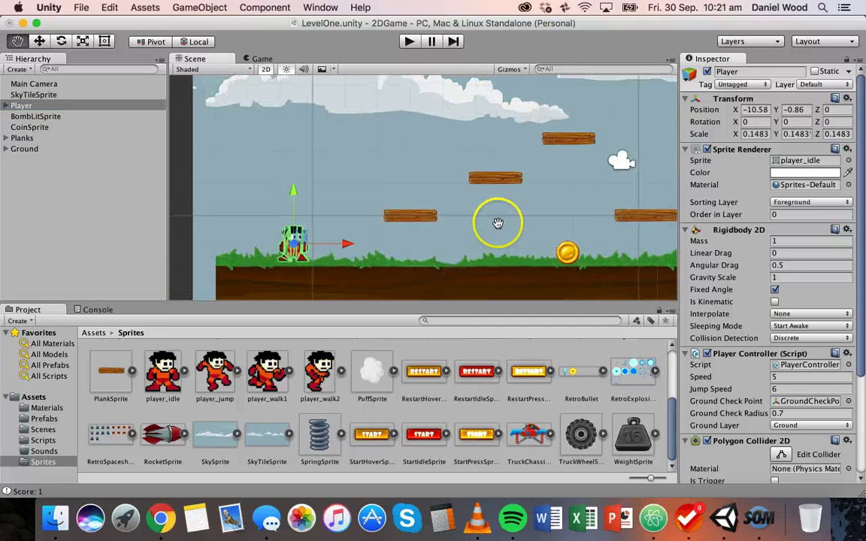
{"action": "middle_click_drag", "start_coordinate": [499, 224], "coordinate": [415, 245]}
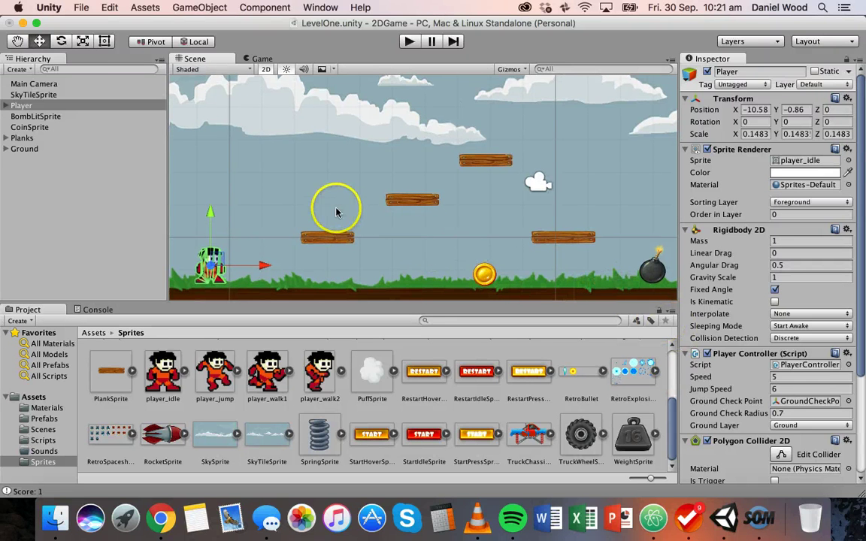
Check the Polygon Collider 2D options without changes, then return to Rigidbody 2D.
{"action": "scroll", "coordinate": [765, 439], "scroll_direction": "down", "scroll_amount": 3}
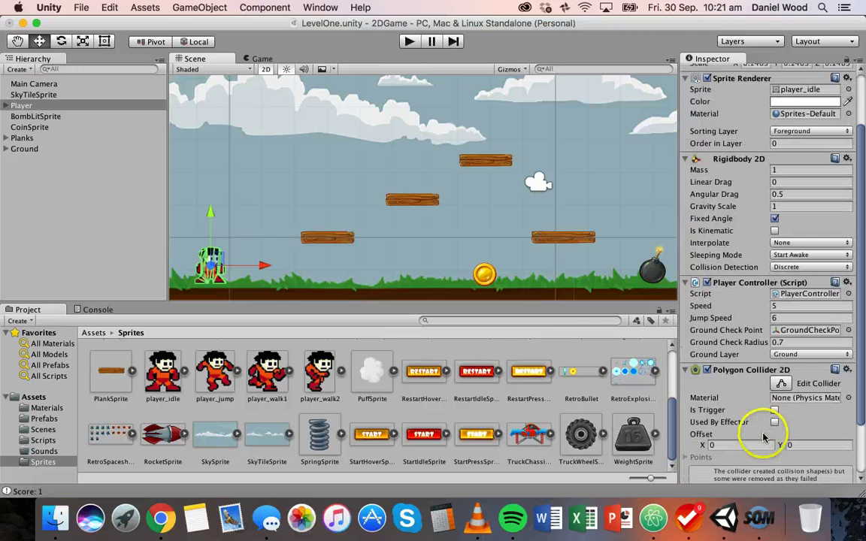
{"action": "scroll", "coordinate": [744, 329], "scroll_direction": "down", "scroll_amount": 2}
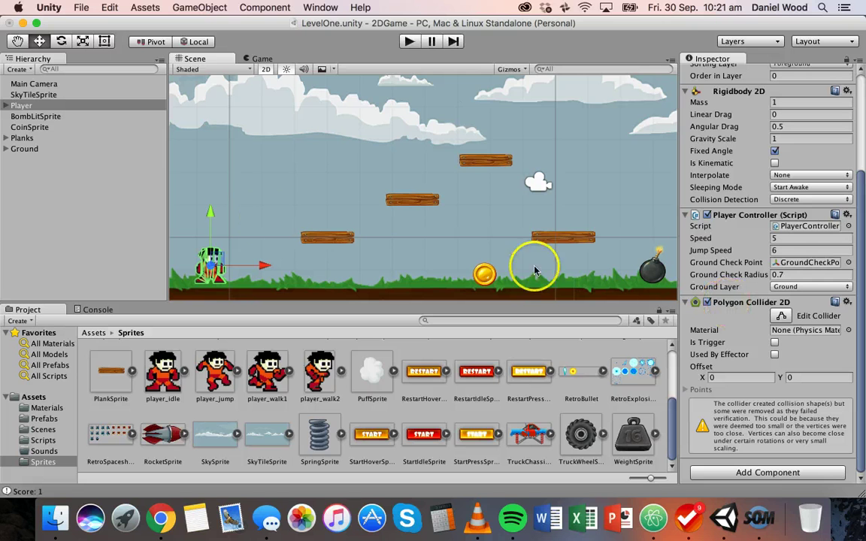
{"action": "left_click", "coordinate": [847, 302]}
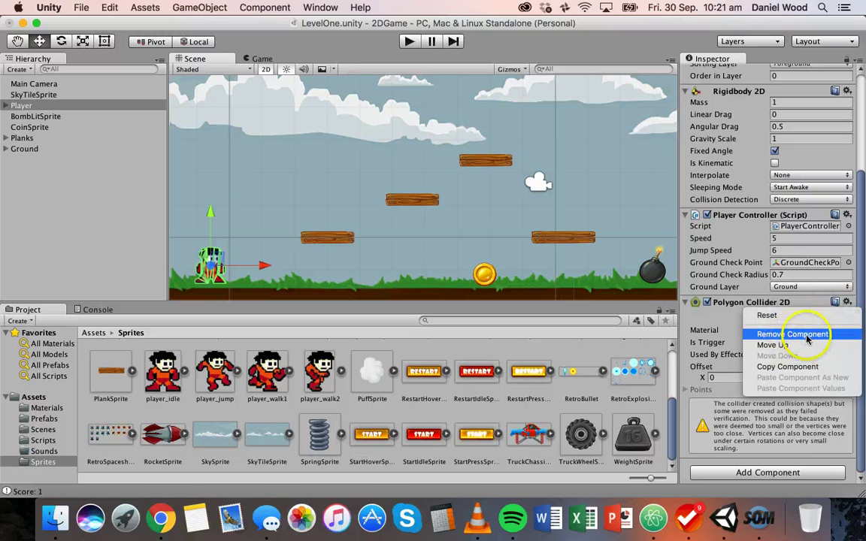
{"action": "left_click", "coordinate": [720, 447]}
{"action": "scroll", "coordinate": [765, 250], "scroll_direction": "up", "scroll_amount": 5}
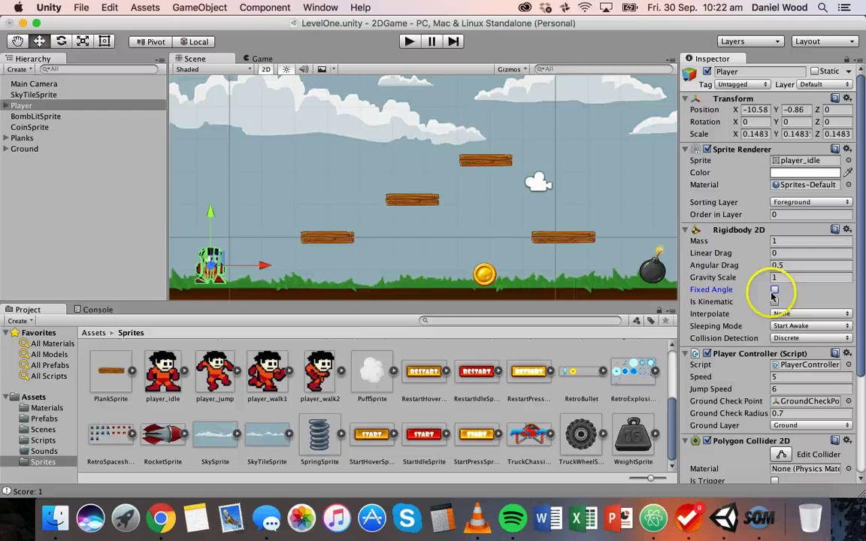
Play-test moving right and jumping to see the player tumble without Fixed Angle.
{"action": "left_click", "coordinate": [410, 41]}
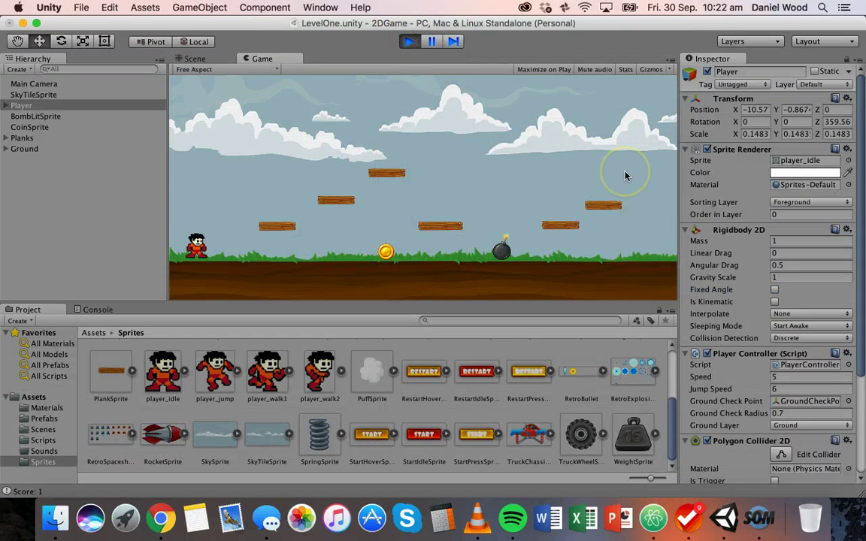
{"action": "key", "text": "Right"}
{"action": "key", "text": "space"}
{"action": "key", "text": "Right"}
{"action": "key", "text": "space"}
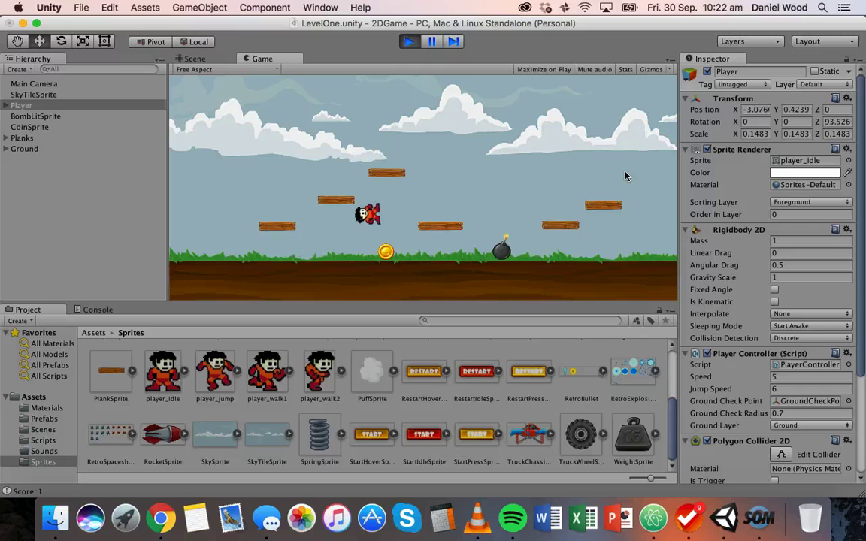
Slide and jump further, then stop the game and re-enable Fixed Angle.
{"action": "key", "text": "Right"}
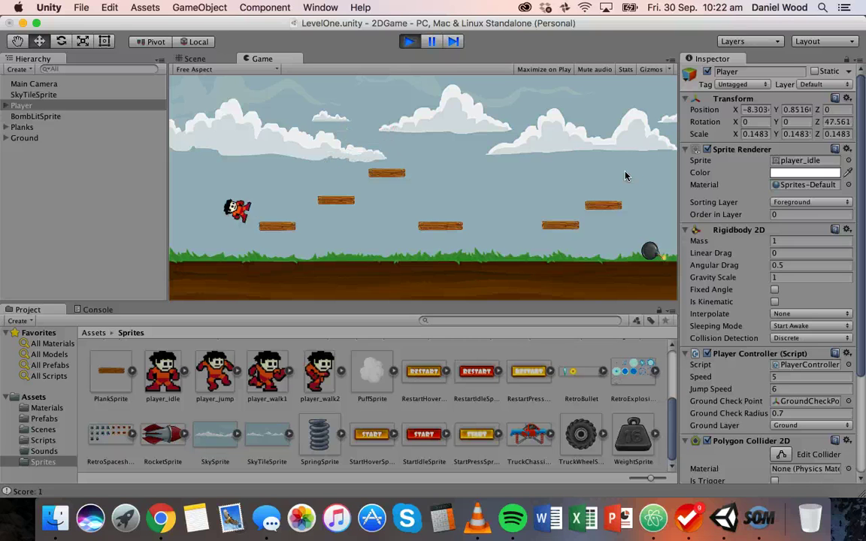
{"action": "key", "text": "Right"}
{"action": "key", "text": "Right"}
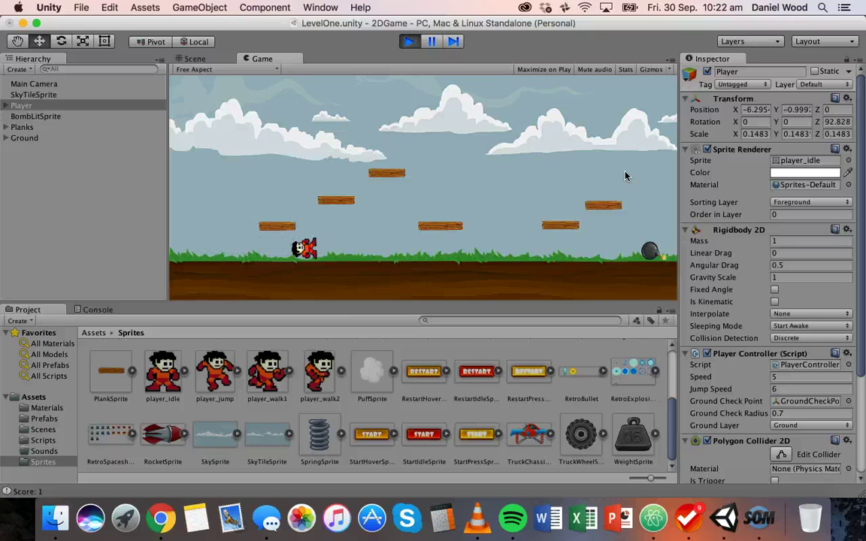
{"action": "key", "text": "space"}
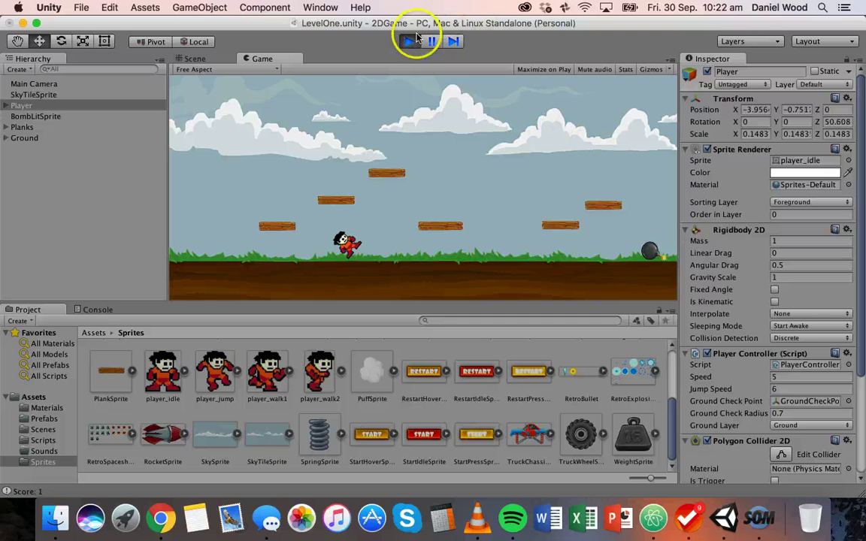
{"action": "left_click", "coordinate": [409, 42]}
{"action": "left_click", "coordinate": [775, 290]}
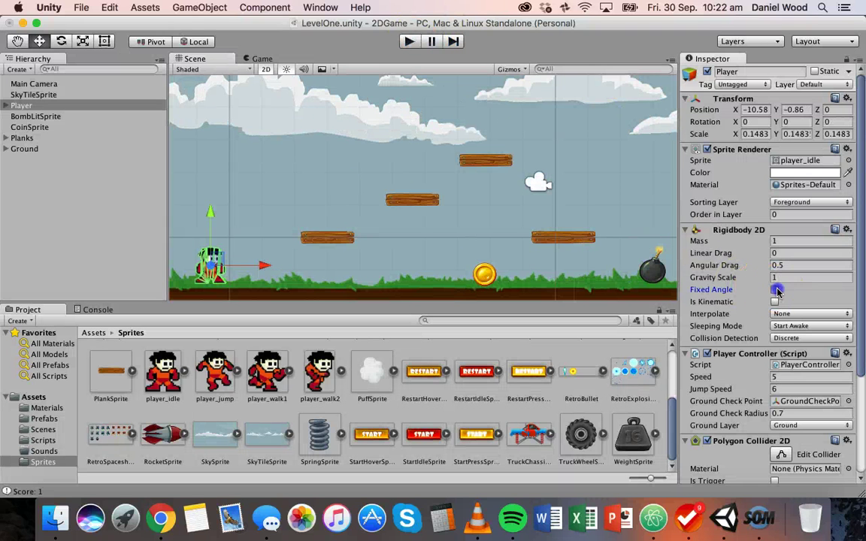
Start the game, collect the coin, then walk left and jump onto a platform.
{"action": "left_click", "coordinate": [409, 41]}
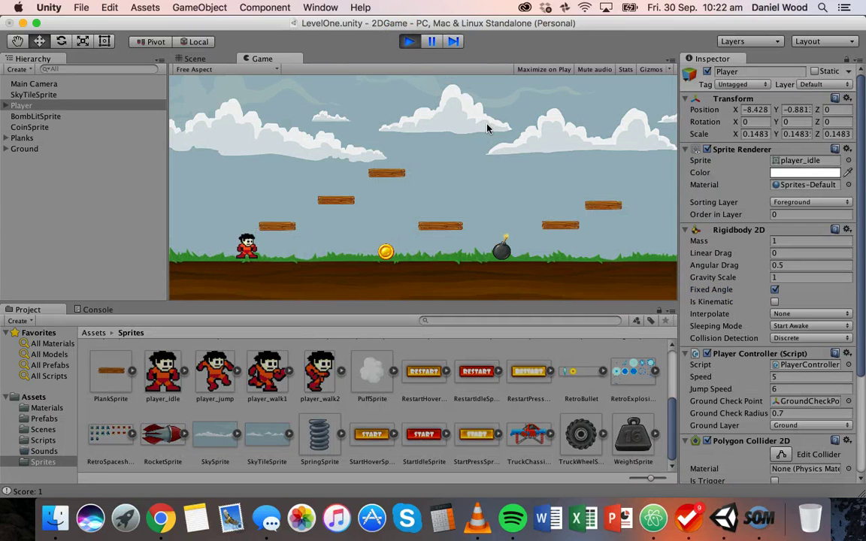
{"action": "key", "text": "Right"}
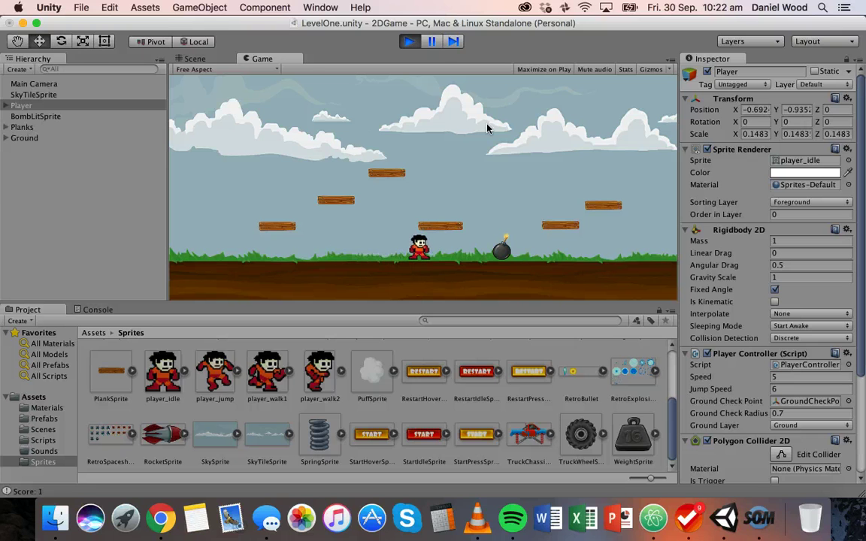
{"action": "key", "text": "Right"}
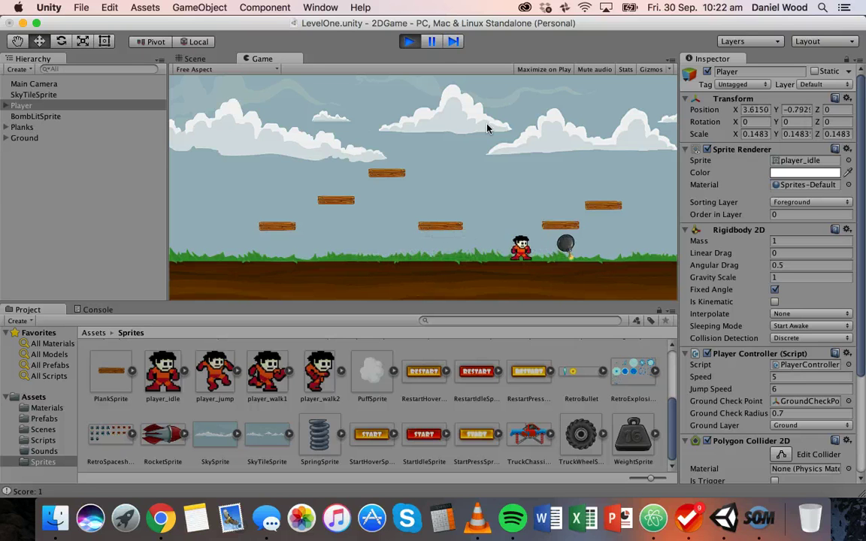
{"action": "key", "text": "Left"}
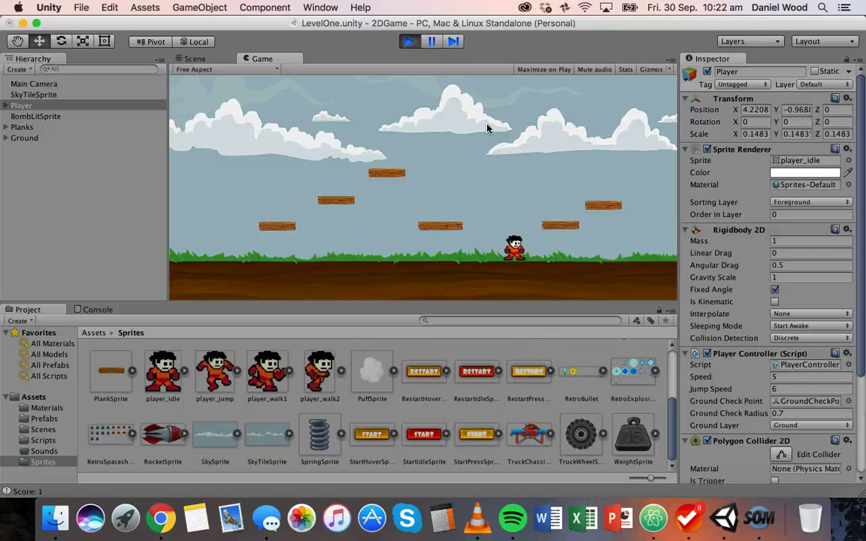
{"action": "key", "text": "space"}
Hop between the platforms upright, ending on the highest plank.
{"action": "key", "text": "Right"}
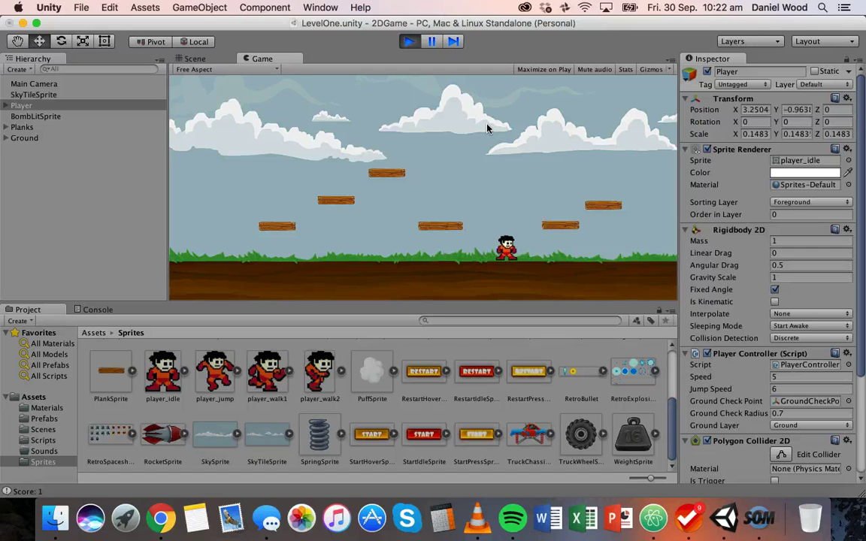
{"action": "key", "text": "space"}
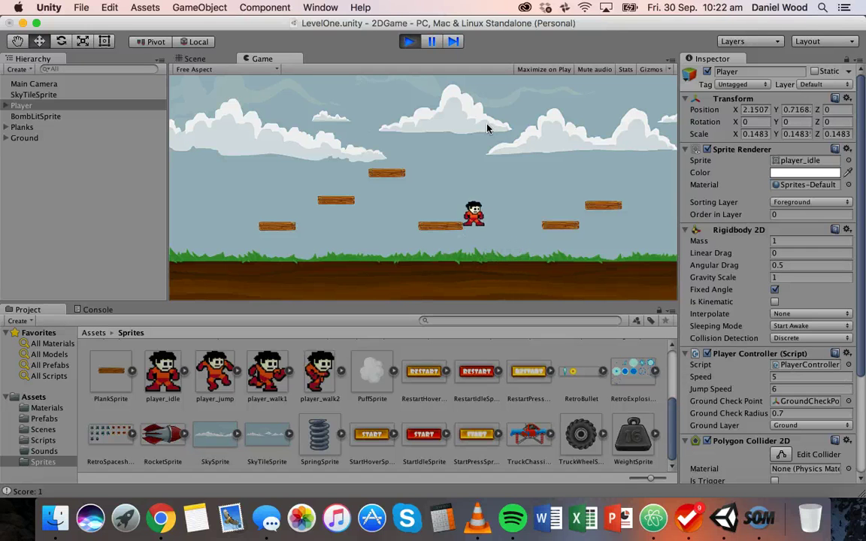
{"action": "key", "text": "Right"}
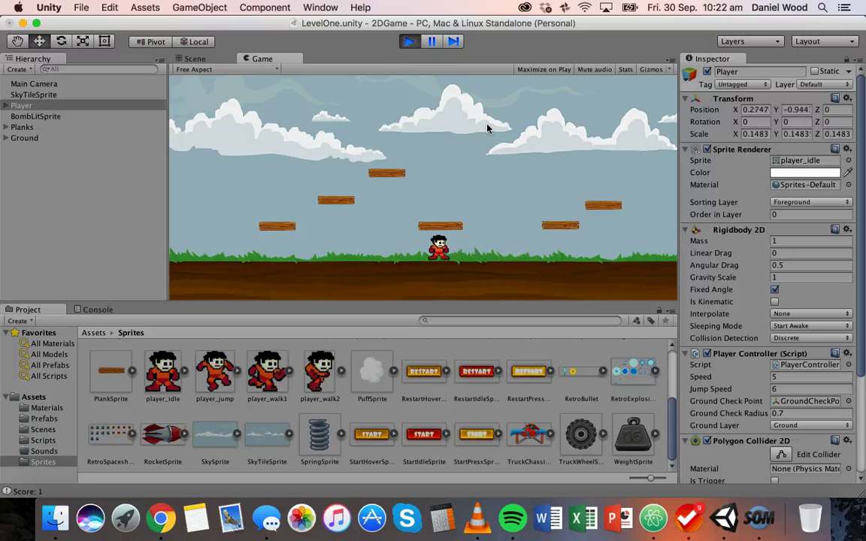
{"action": "key", "text": "Left"}
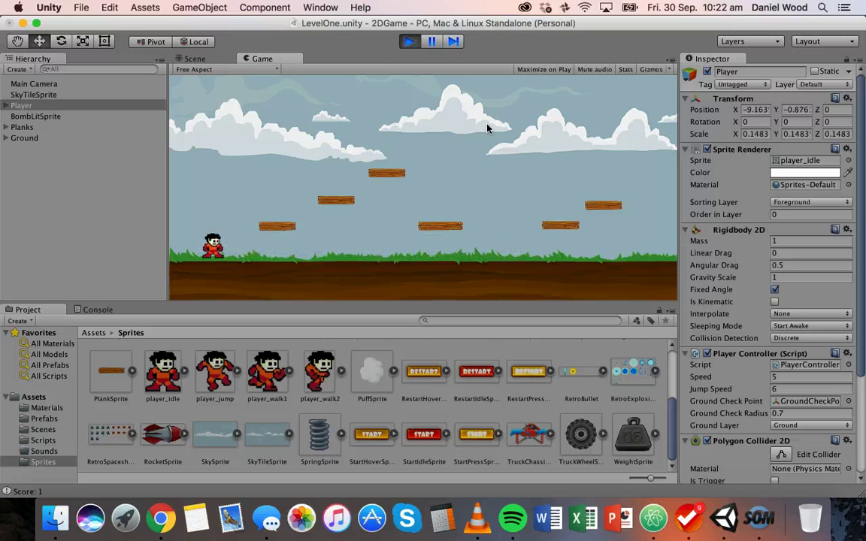
{"action": "key", "text": "Right"}
{"action": "key", "text": "space"}
{"action": "key", "text": "Right"}
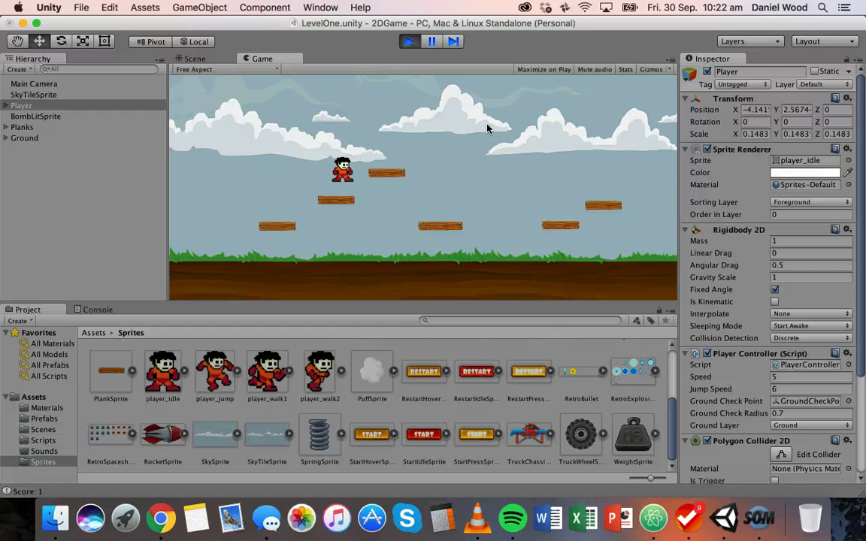
{"action": "key", "text": "Right"}
{"action": "key", "text": "space"}
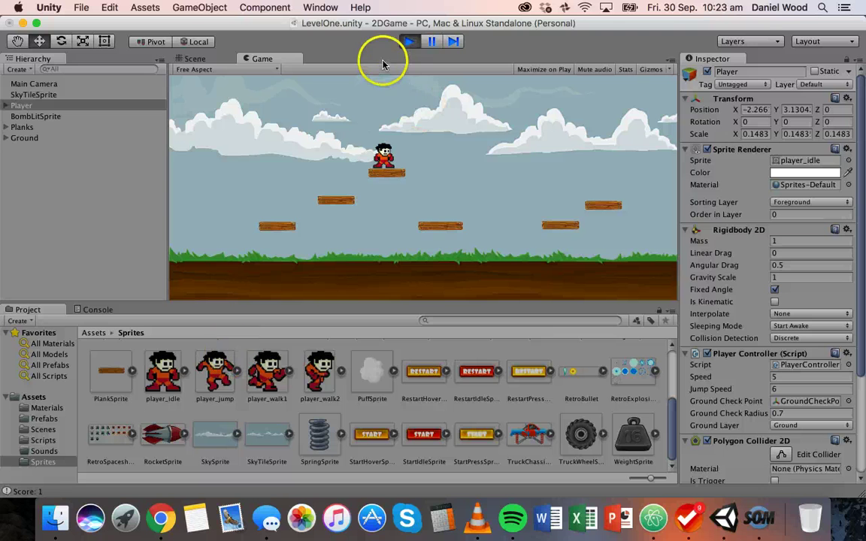
Exit Play mode so the player resets to its starting spot on the grass.
{"action": "left_click", "coordinate": [408, 42]}
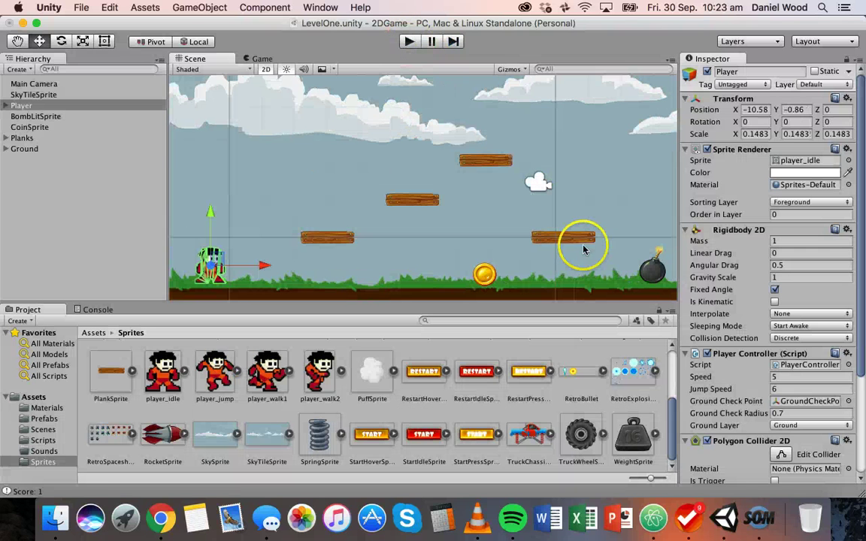